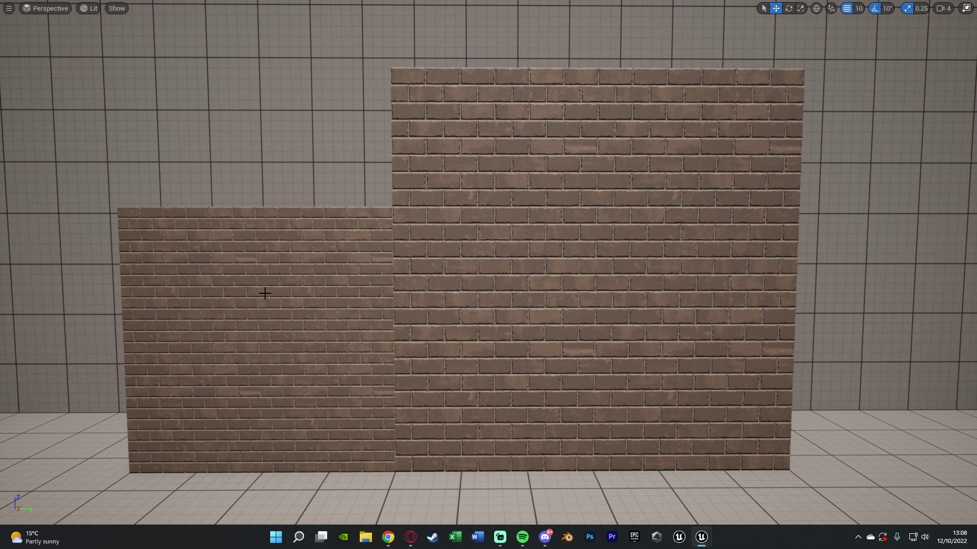
# Apply the BrickMAT material to the large brick wall to match the smaller wall
pyautogui.hotkey('ctrl', 'space')
pyautogui.moveTo(410, 402); pyautogui.dragTo(506, 216)
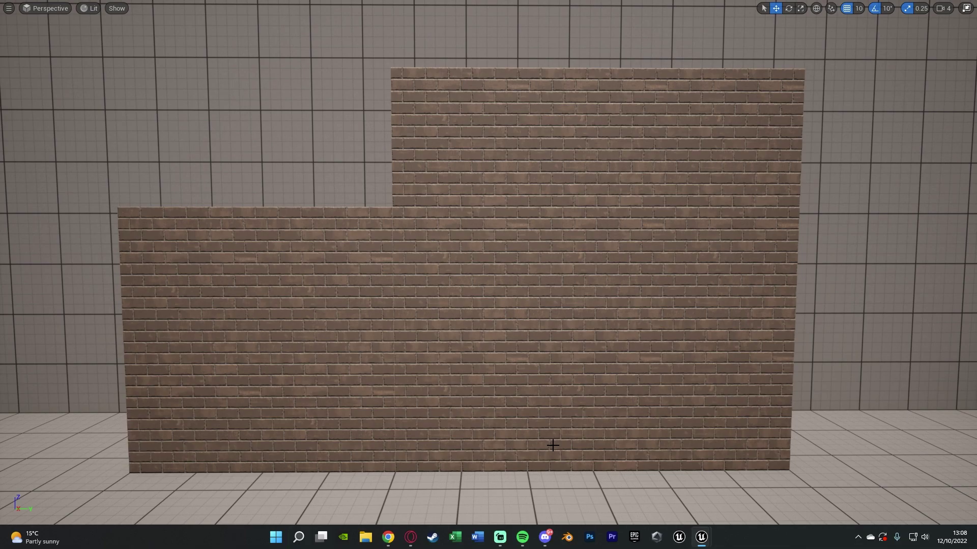
pyautogui.moveTo(497, 333); pyautogui.dragTo(445, 334, button='right')
pyautogui.press('w')
pyautogui.press('w')
pyautogui.press('s')
pyautogui.press('w')
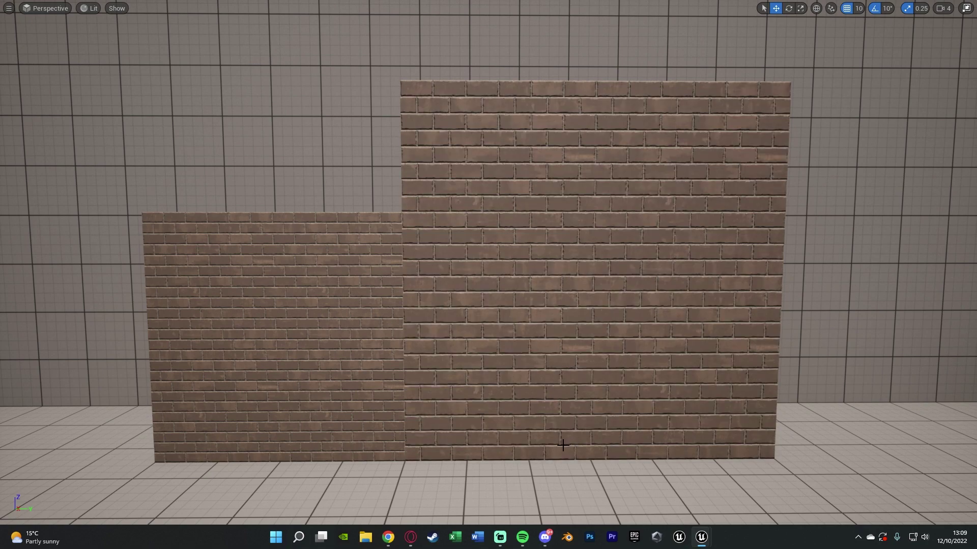
pyautogui.hotkey('ctrl', 'space')
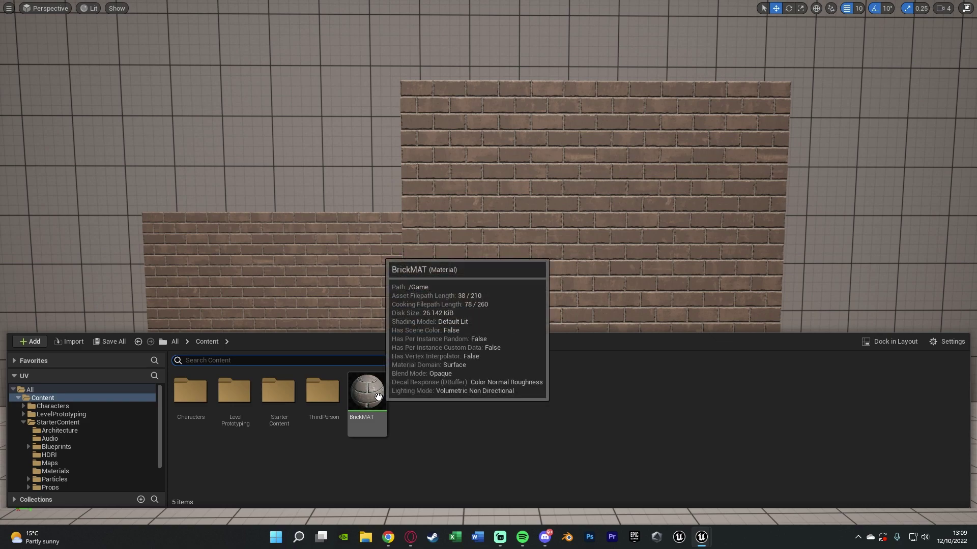
pyautogui.click(451, 424)
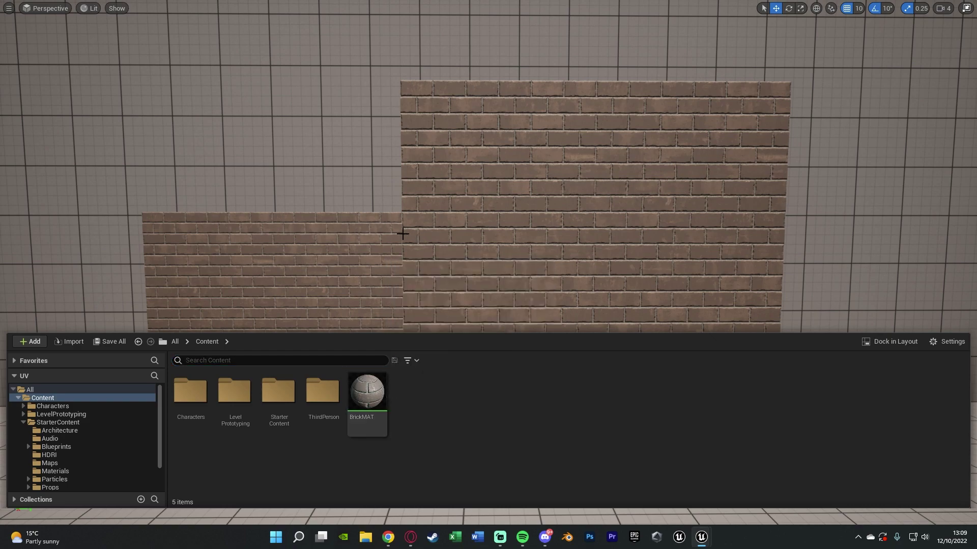
pyautogui.click(297, 264)
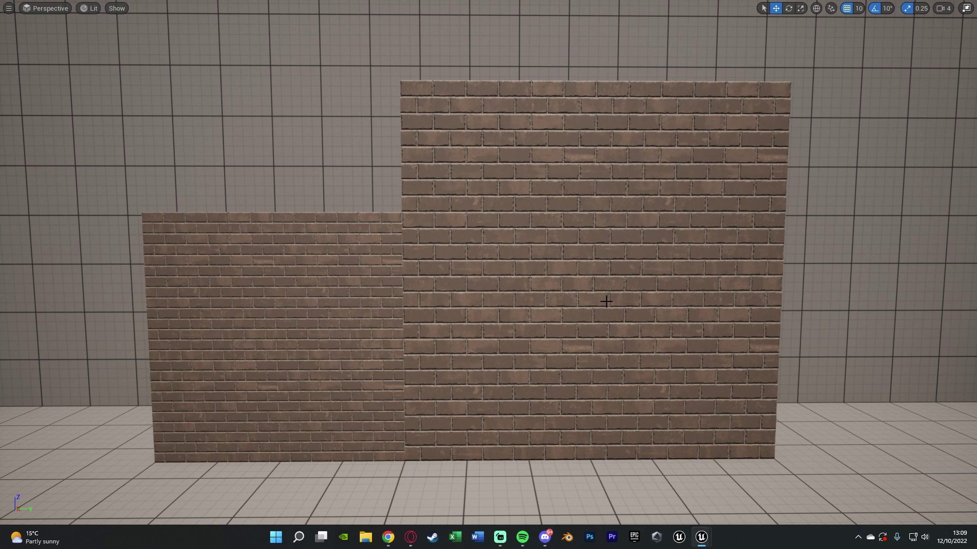
# Duplicate the BrickMAT material as BrickMAT1 and open the copy in the material editor
pyautogui.hotkey('ctrl', 'space')
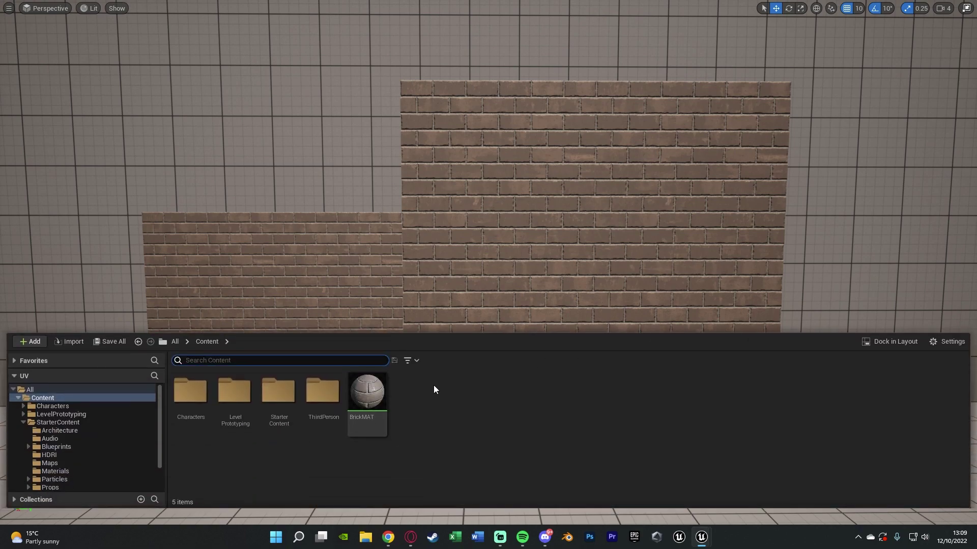
pyautogui.rightClick(368, 391)
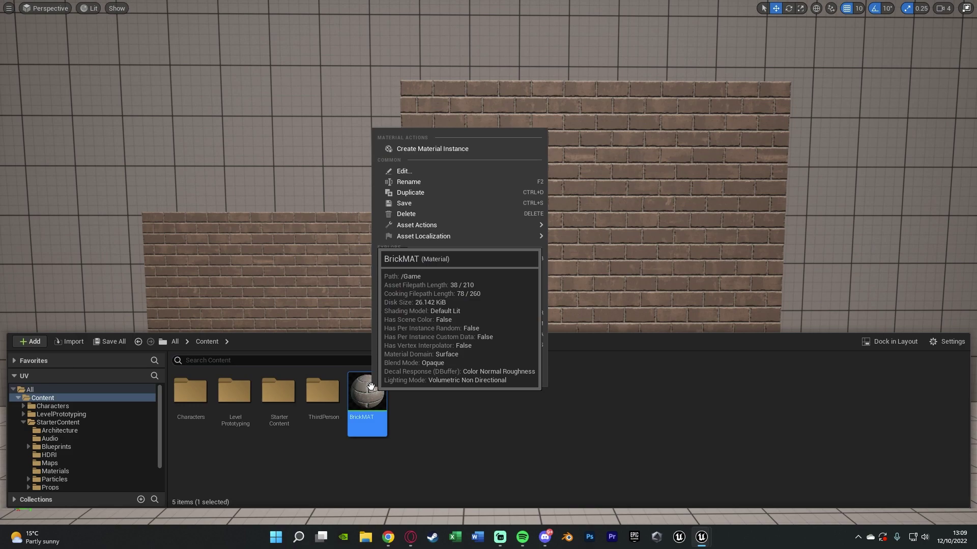
pyautogui.click(407, 192)
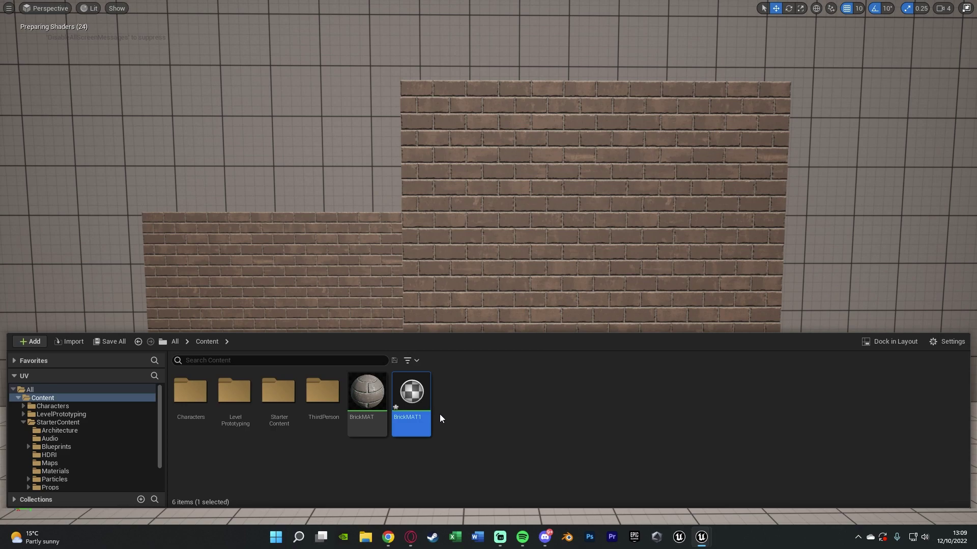
pyautogui.press('Return')
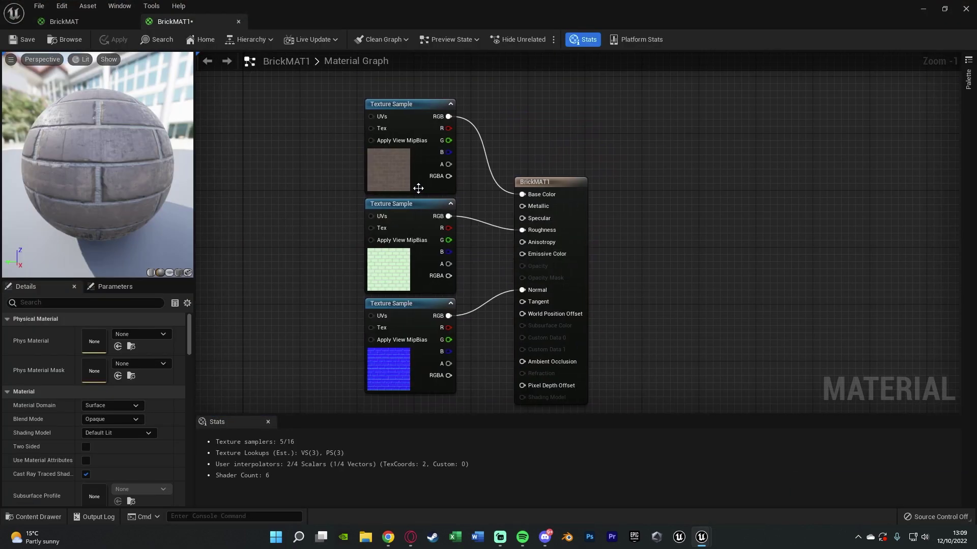
# Add a Texture Coordinate node to the BrickMAT1 material graph, beside the texture samples
pyautogui.click(379, 165)
pyautogui.click(378, 166)
pyautogui.rightClick(234, 119)
pyautogui.write('text')
pyautogui.write('urecoo')
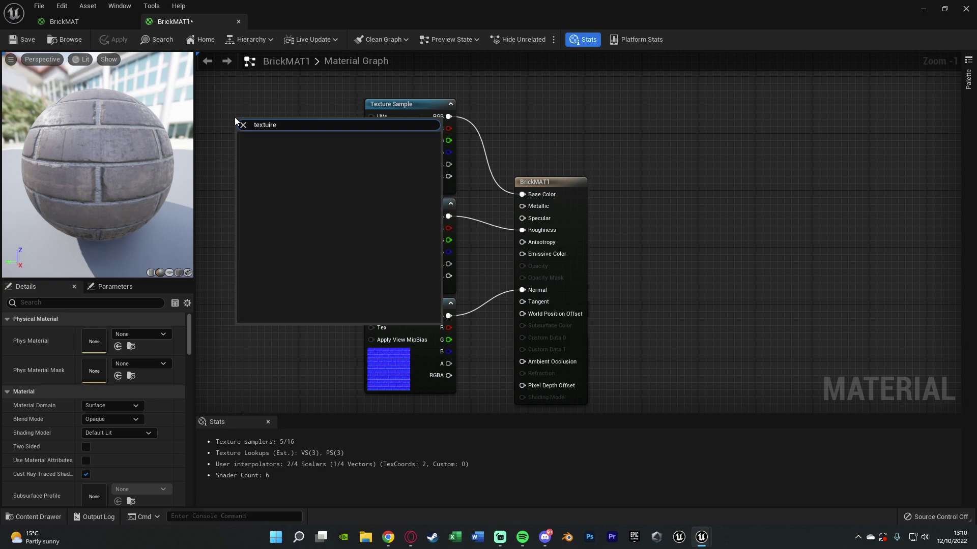
pyautogui.press('Return')
# Connect the TexCoord node's output to the UVs inputs of all three texture samples
pyautogui.moveTo(235, 118); pyautogui.dragTo(295, 174, button='right')
pyautogui.moveTo(309, 189); pyautogui.dragTo(440, 176)
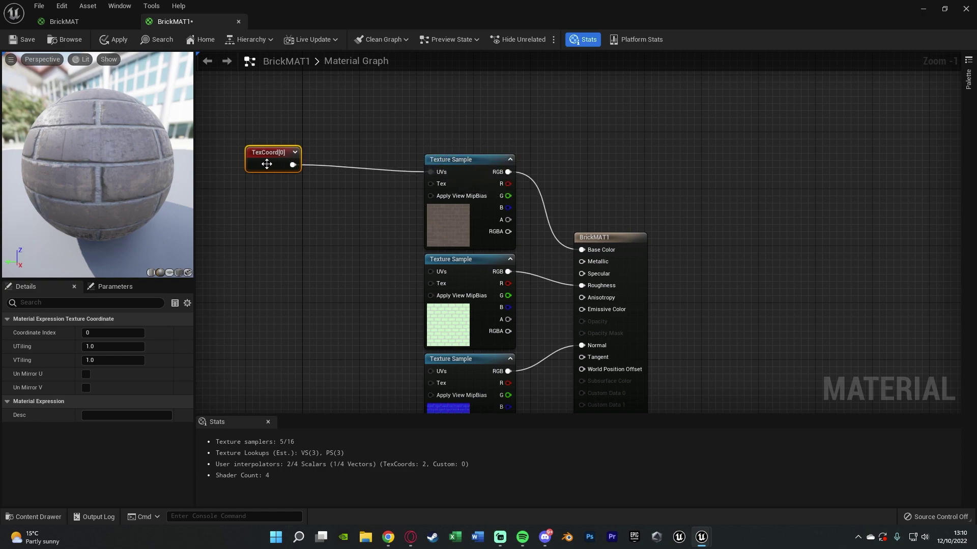
pyautogui.moveTo(266, 161); pyautogui.dragTo(302, 168)
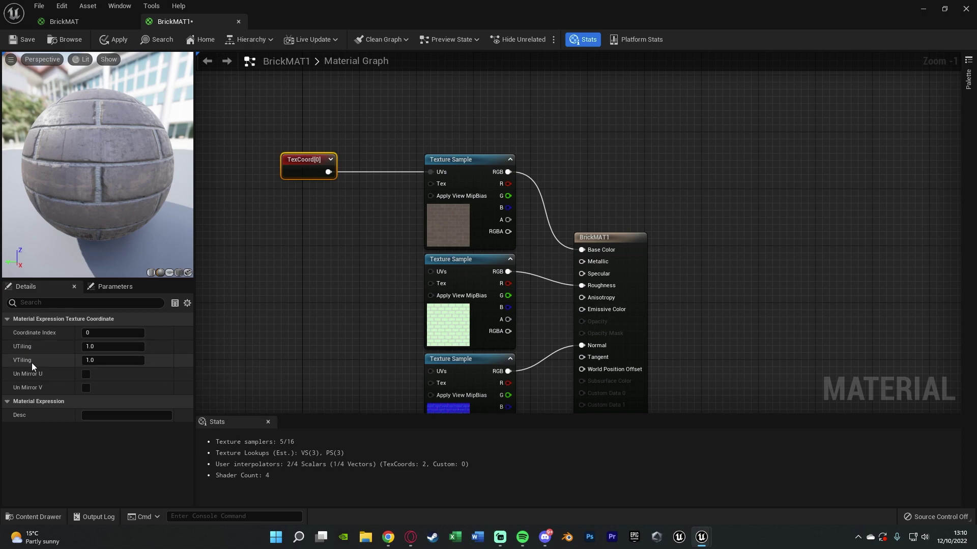
pyautogui.moveTo(301, 175); pyautogui.dragTo(439, 278)
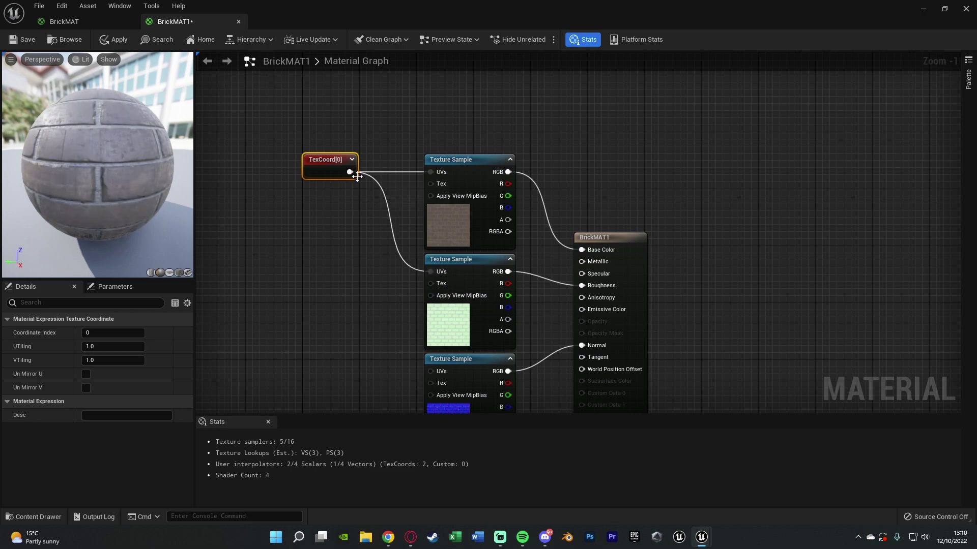
pyautogui.moveTo(350, 172); pyautogui.dragTo(439, 378)
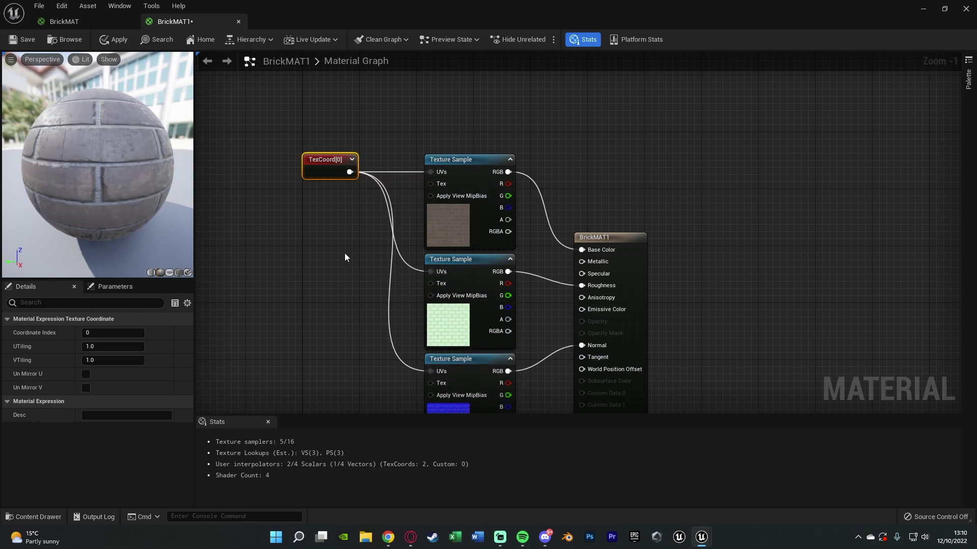
# Line up the TexCoord node with the middle texture sample and shift all four nodes slightly down to align with the Roughness input
pyautogui.moveTo(342, 248); pyautogui.dragTo(355, 173, button='right')
pyautogui.moveTo(323, 99); pyautogui.dragTo(326, 208)
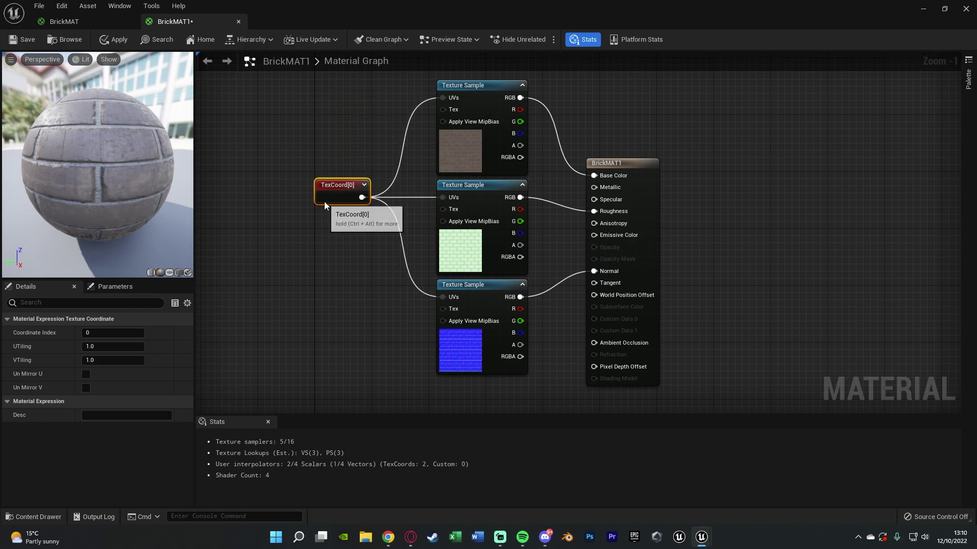
pyautogui.click(288, 301)
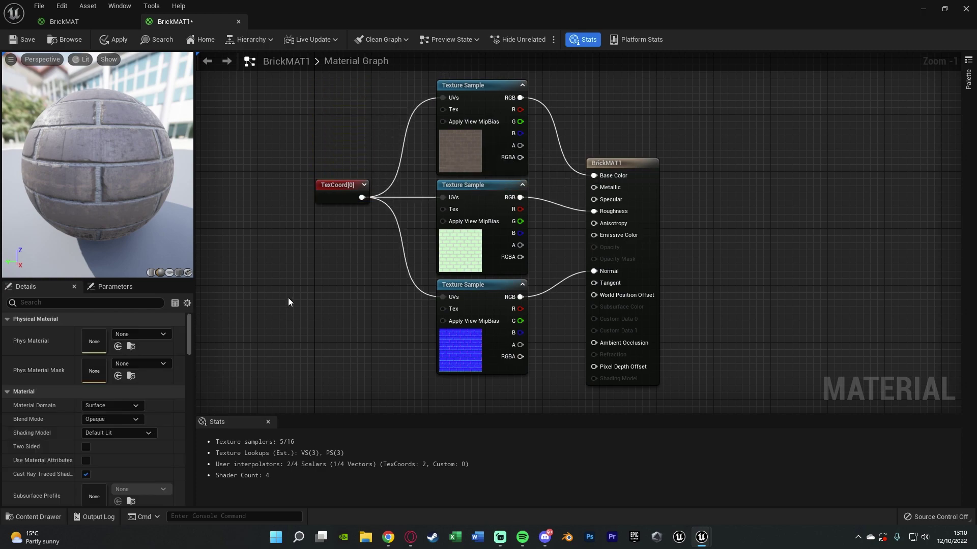
pyautogui.moveTo(291, 334); pyautogui.dragTo(465, 133)
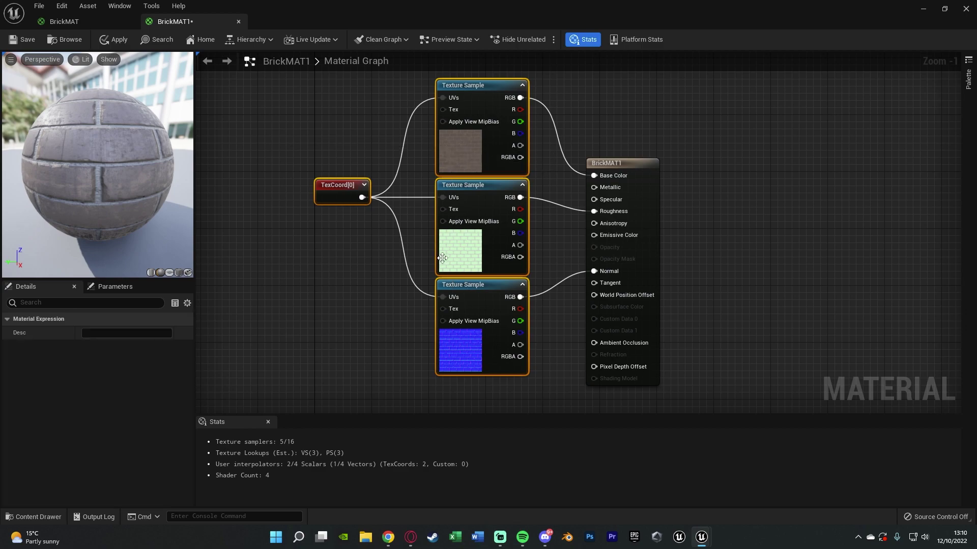
pyautogui.moveTo(459, 253); pyautogui.dragTo(458, 268)
pyautogui.click(393, 276)
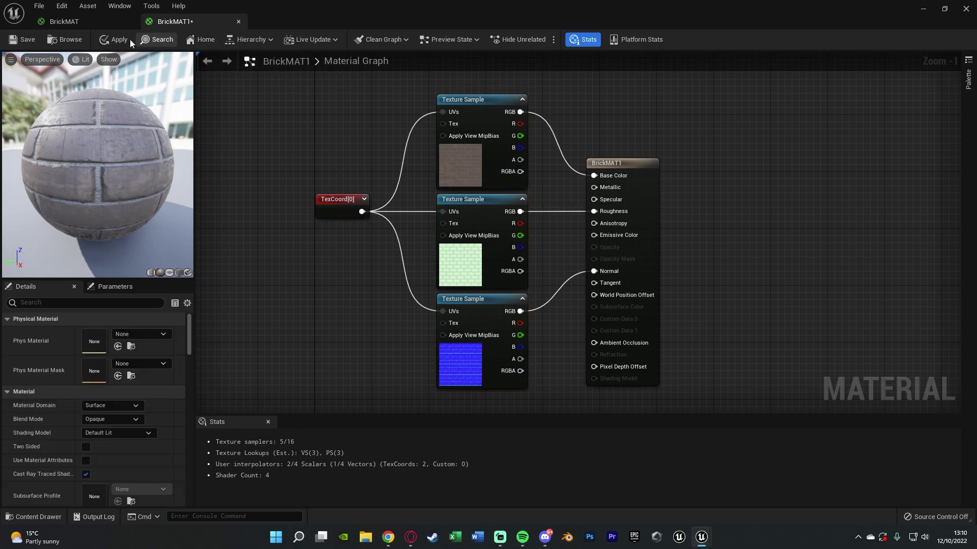
# Apply the BrickMAT1 graph changes and assign that material to the large wall in the level
pyautogui.click(117, 41)
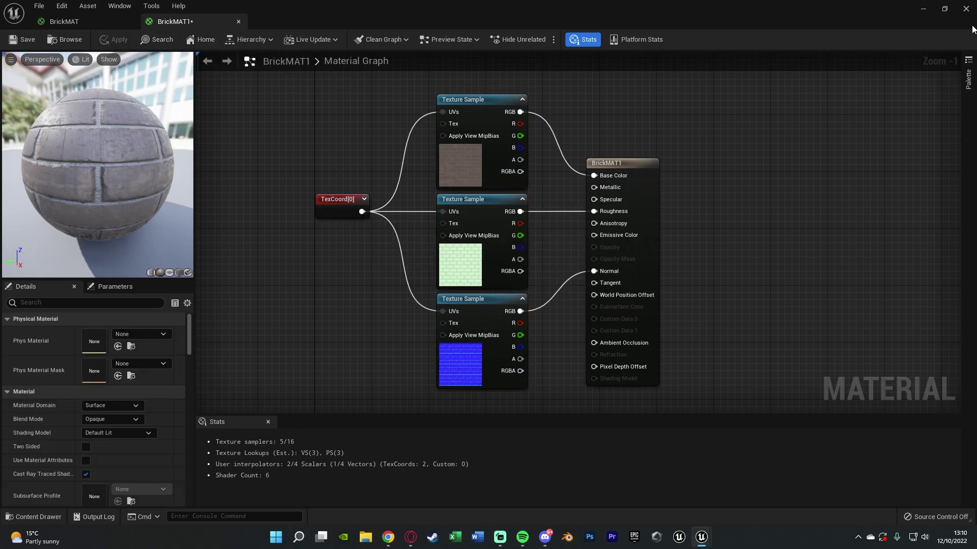
pyautogui.click(922, 10)
pyautogui.hotkey('ctrl', 'space')
pyautogui.moveTo(413, 405); pyautogui.dragTo(596, 165)
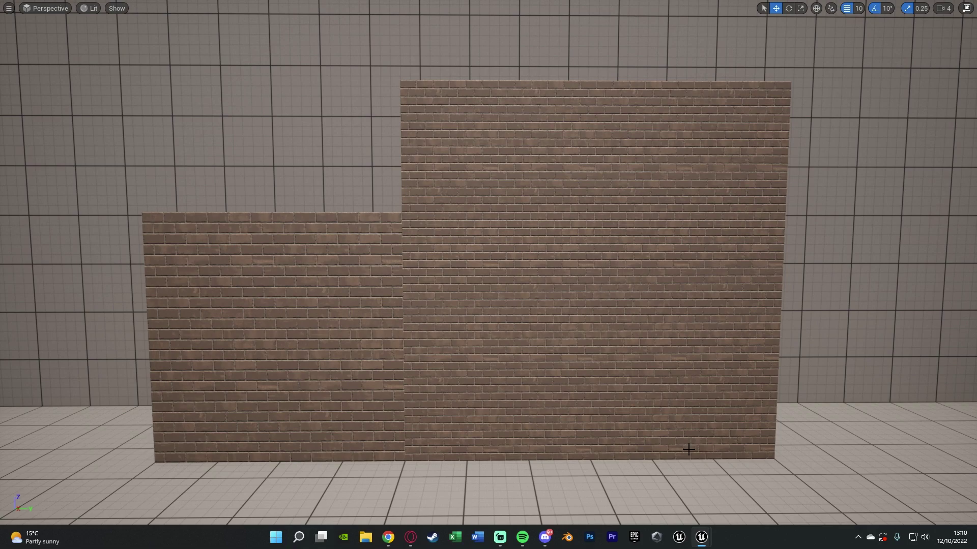
pyautogui.moveTo(693, 460); pyautogui.dragTo(695, 489)
pyautogui.moveTo(697, 460); pyautogui.dragTo(706, 451, button='right')
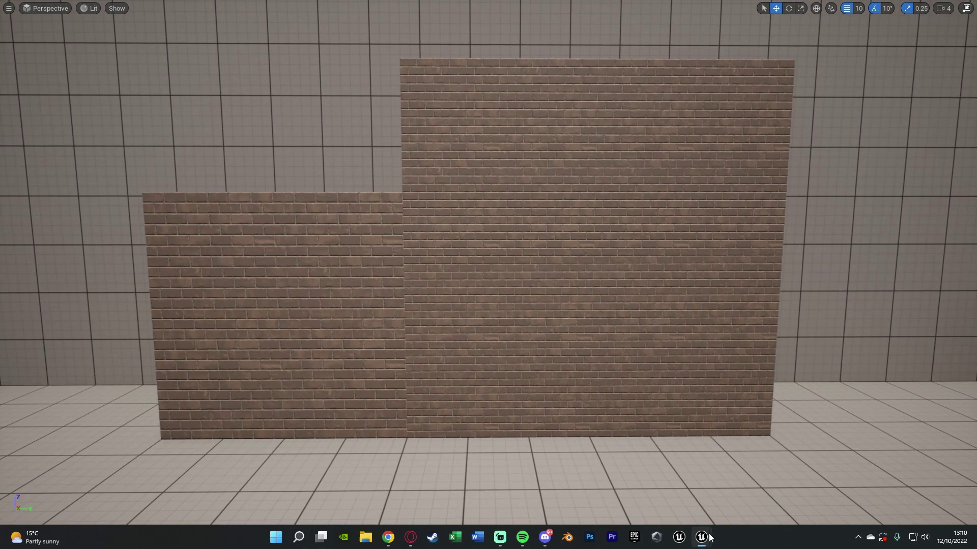
# Set the TexCoord node's UTiling and VTiling to 0.5, apply the change and view the large wall
pyautogui.moveTo(701, 536)
pyautogui.click(747, 486)
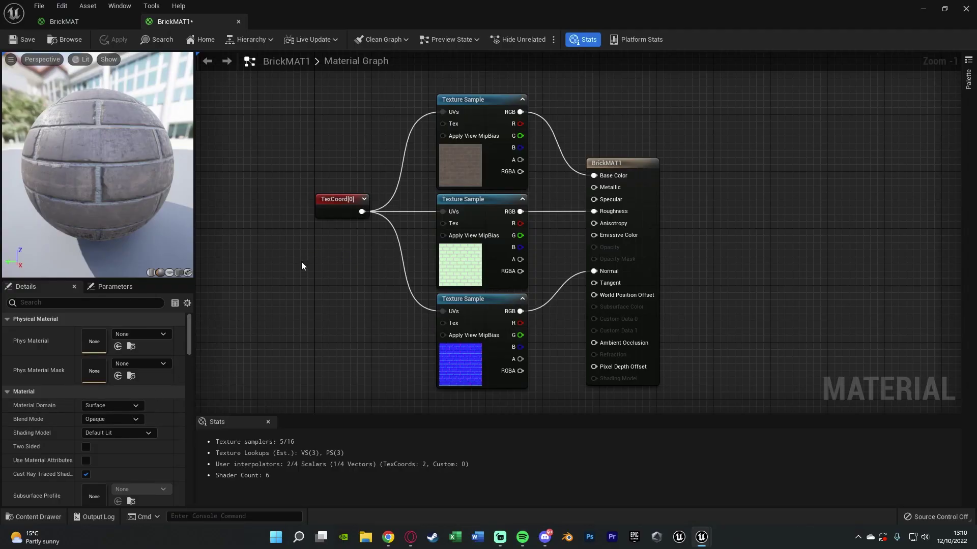
pyautogui.click(322, 213)
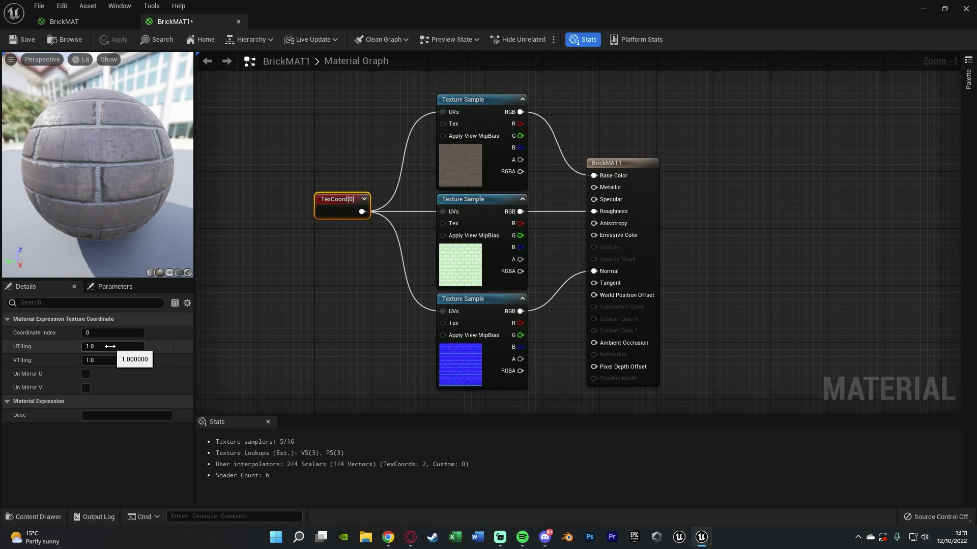
pyautogui.click(110, 347)
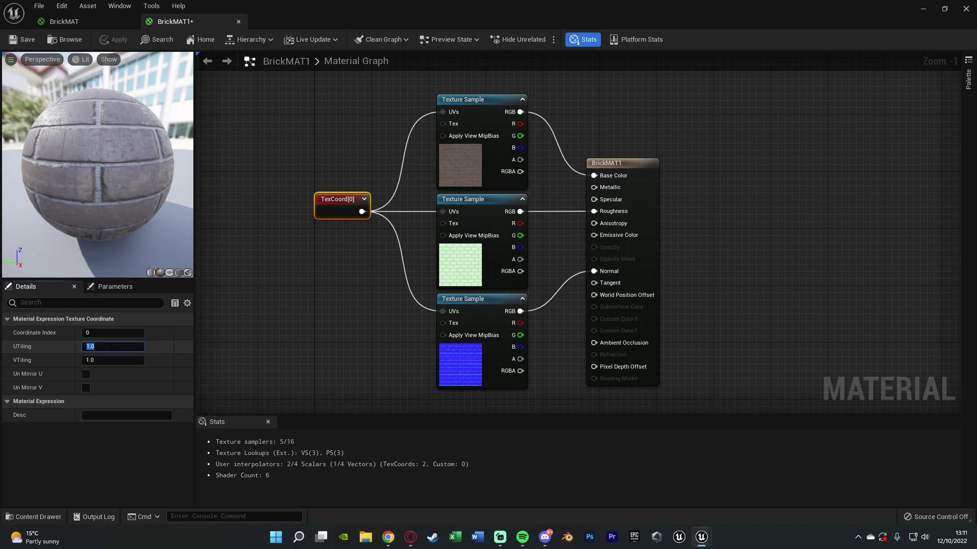
pyautogui.write('0.5')
pyautogui.press('Tab')
pyautogui.write('0.5')
pyautogui.press('Return')
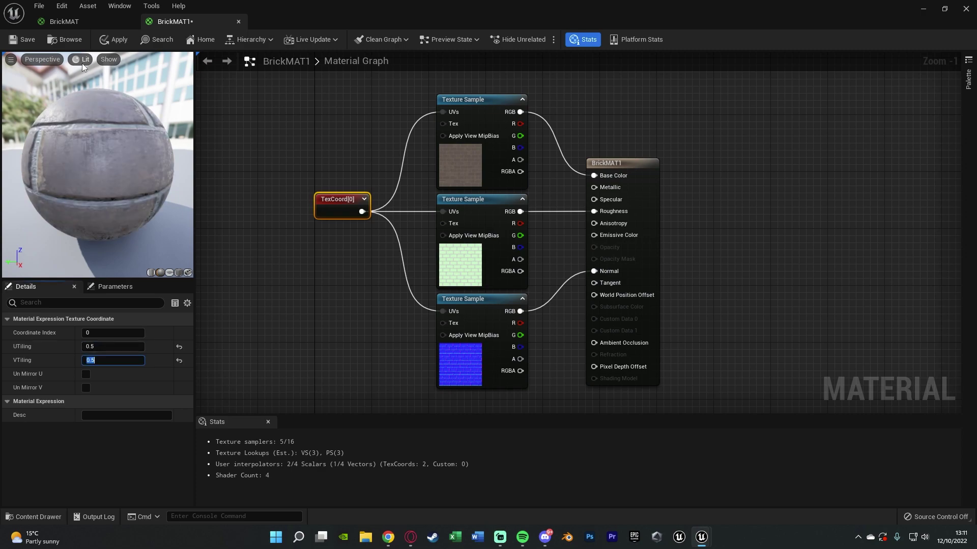
pyautogui.click(117, 41)
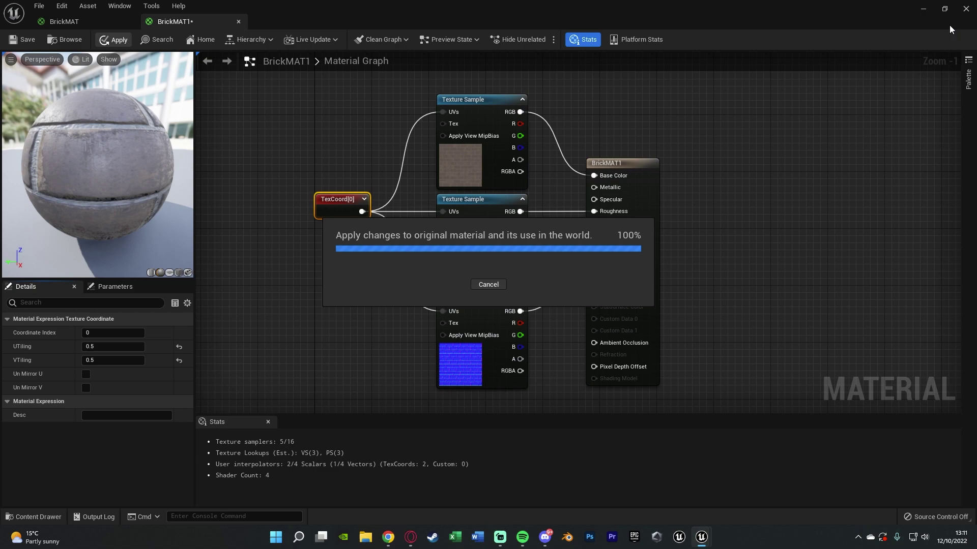
pyautogui.click(925, 9)
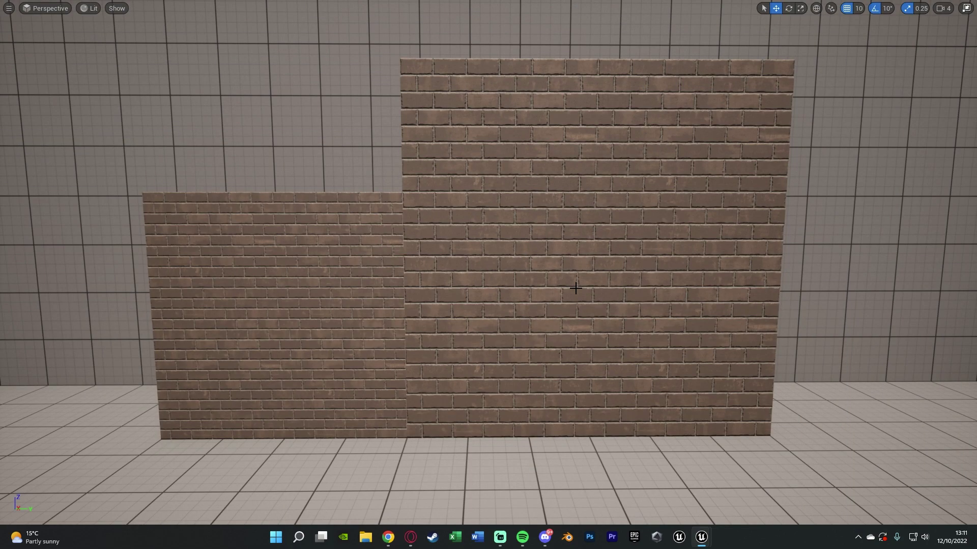
# Set the TexCoord node's UTiling to 1, apply the change and check the wall in the level
pyautogui.click(707, 532)
pyautogui.click(754, 485)
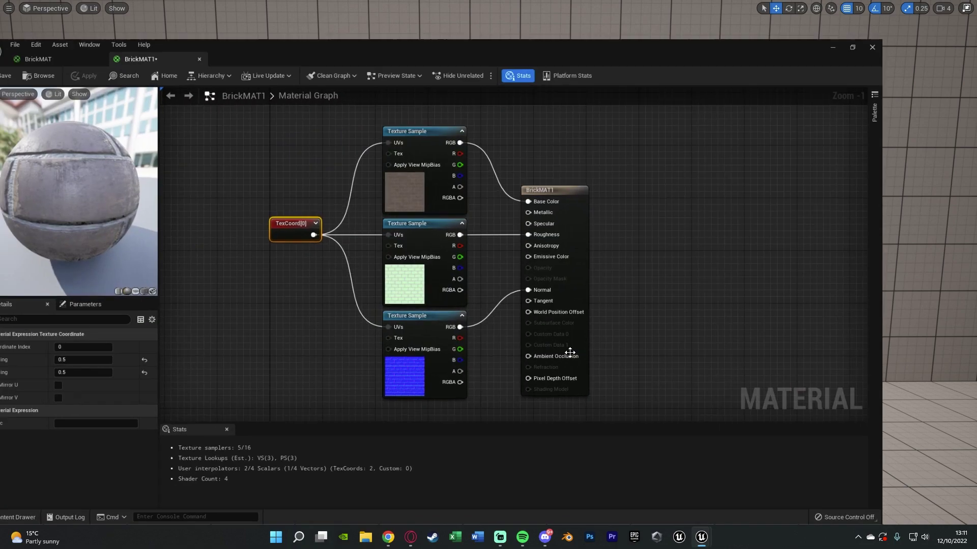
pyautogui.click(118, 350)
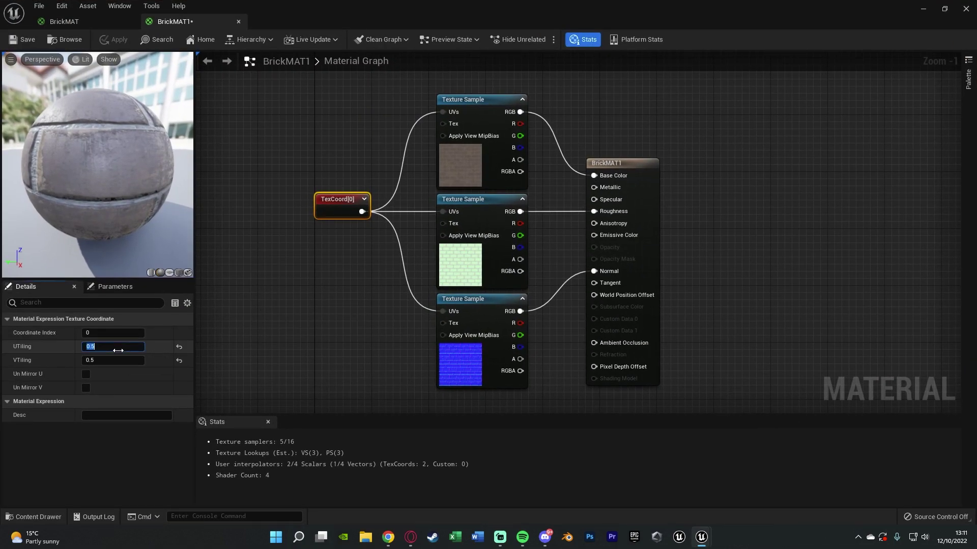
pyautogui.write('1')
pyautogui.press('Return')
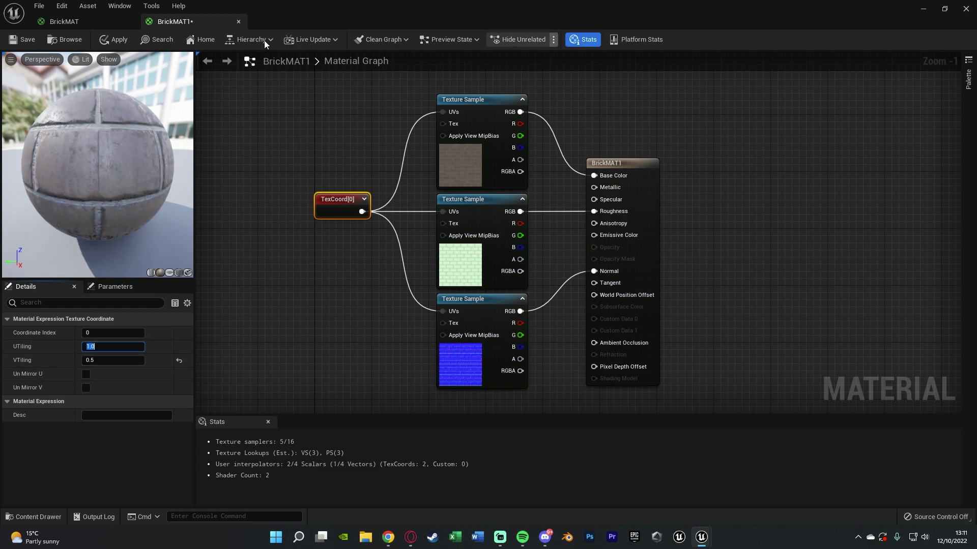
pyautogui.click(126, 40)
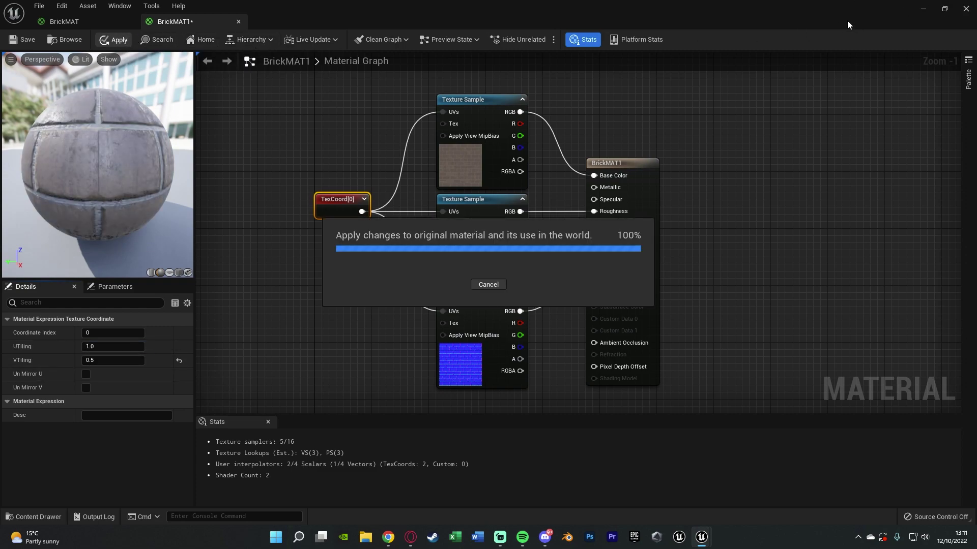
pyautogui.click(932, 8)
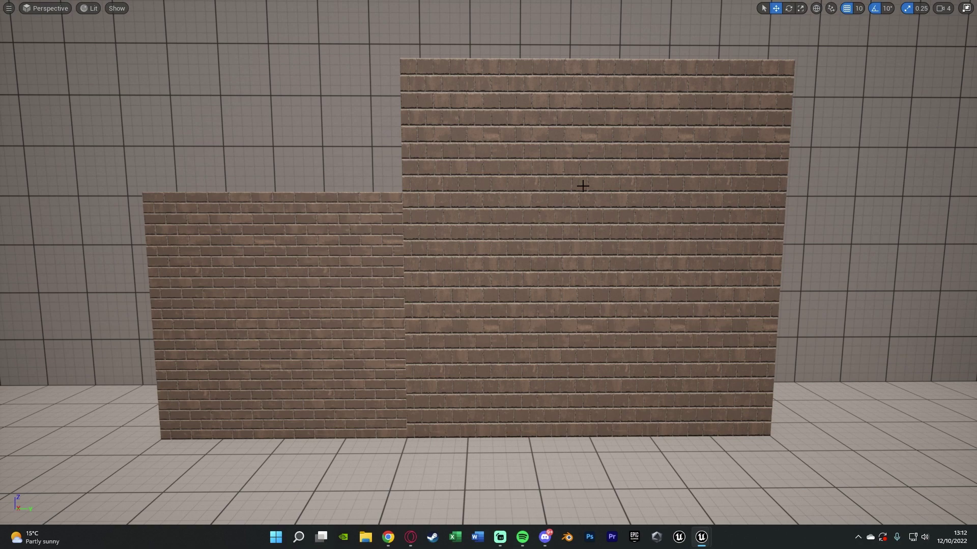
# Reset the TexCoord node's VTiling to its default, apply it and shrink the material editor window to expose the walls
pyautogui.moveTo(701, 537)
pyautogui.click(752, 480)
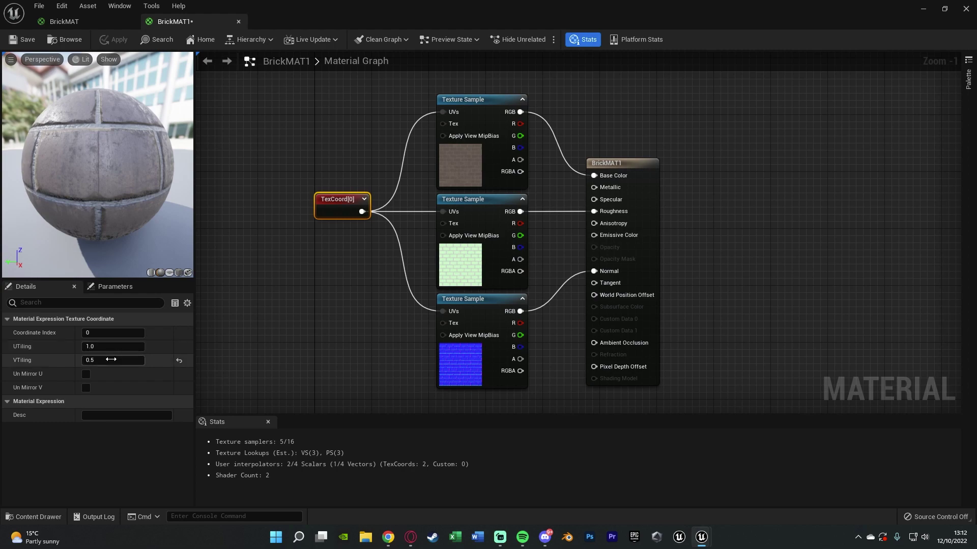
pyautogui.click(179, 360)
pyautogui.click(125, 41)
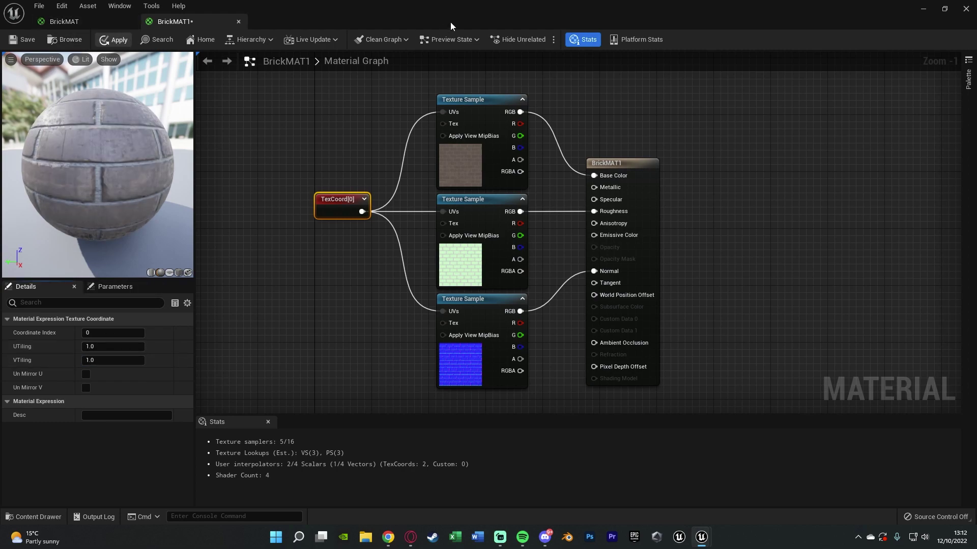
pyautogui.doubleClick(478, 22)
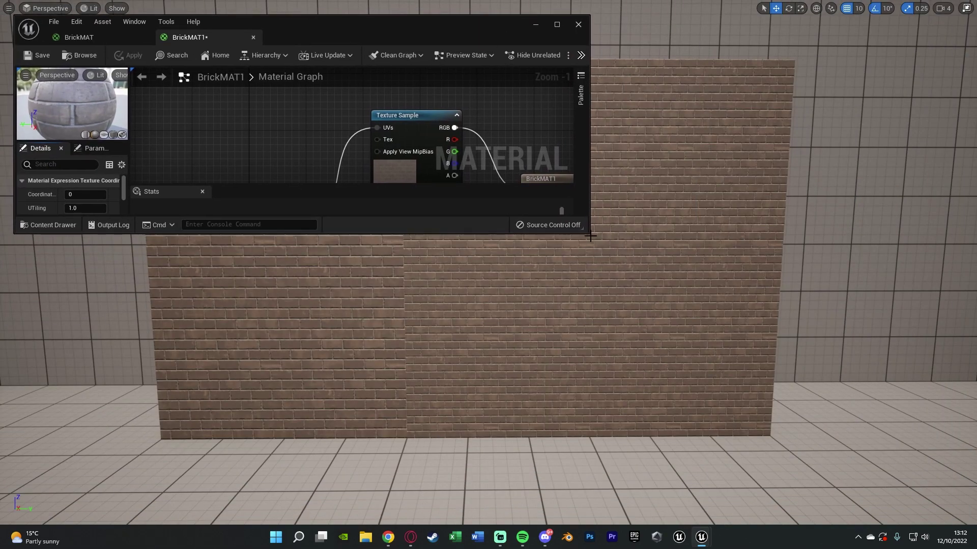
# Enlarge the material editor, set the TexCoord node's UTiling and VTiling to 0.5, apply the change and inspect the large wall
pyautogui.moveTo(589, 233); pyautogui.dragTo(615, 492)
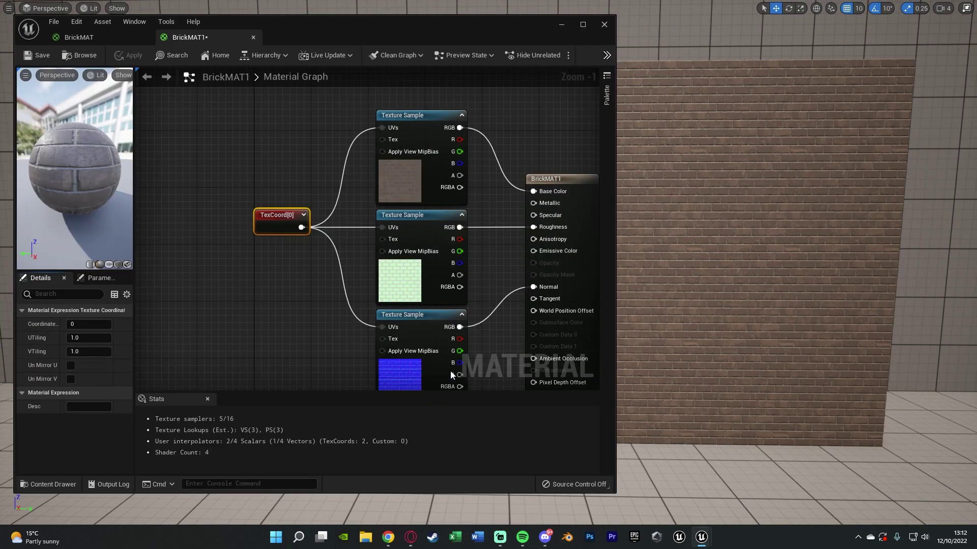
pyautogui.click(97, 339)
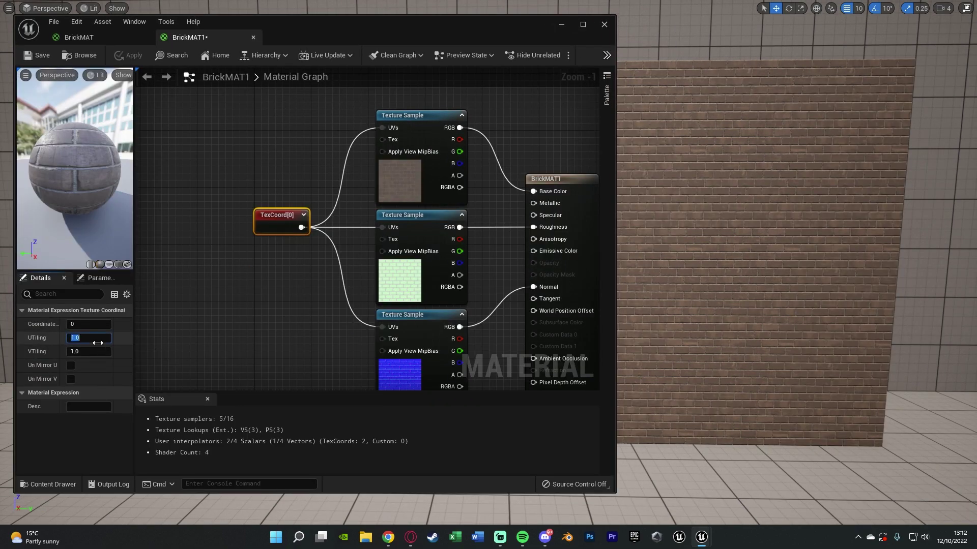
pyautogui.write('0.5')
pyautogui.press('Tab')
pyautogui.write('0.5')
pyautogui.press('Return')
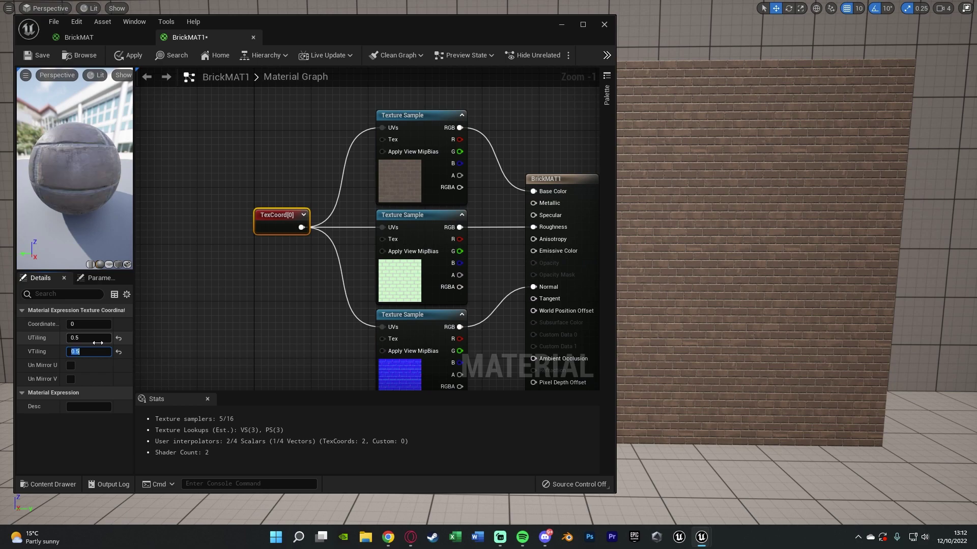
pyautogui.click(129, 54)
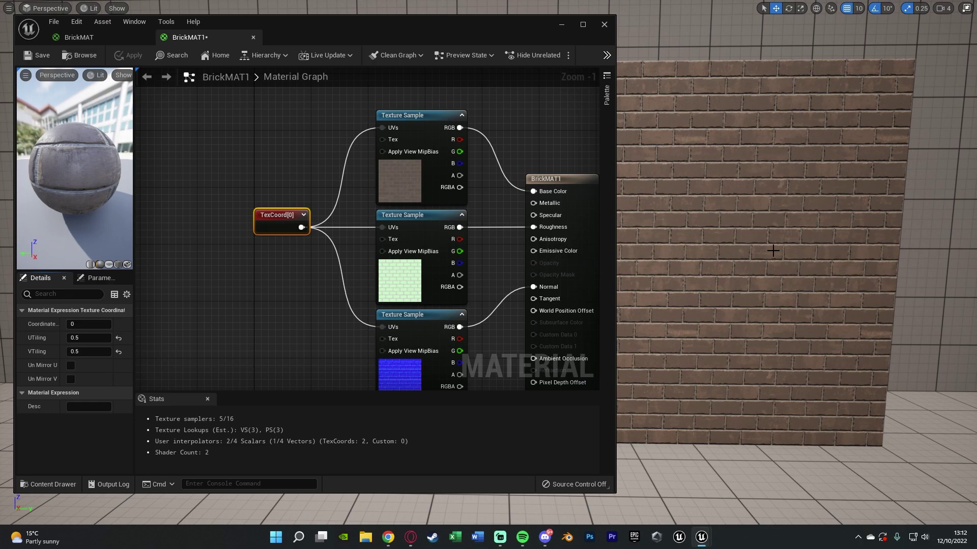
pyautogui.moveTo(773, 251); pyautogui.dragTo(705, 254, button='right')
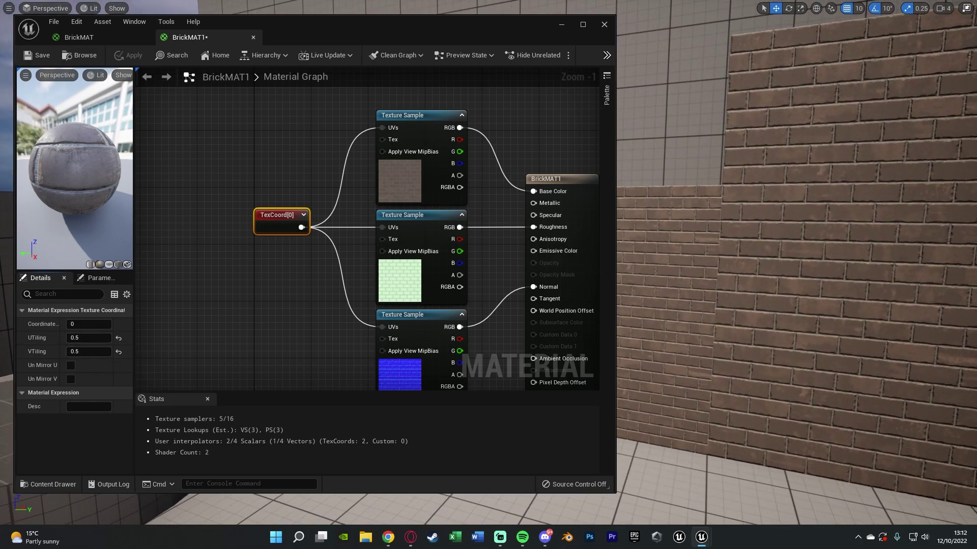
# Set both UTiling and VTiling of the TexCoord node to 0.75 and apply the change to the material
pyautogui.click(107, 340)
pyautogui.write('0.75')
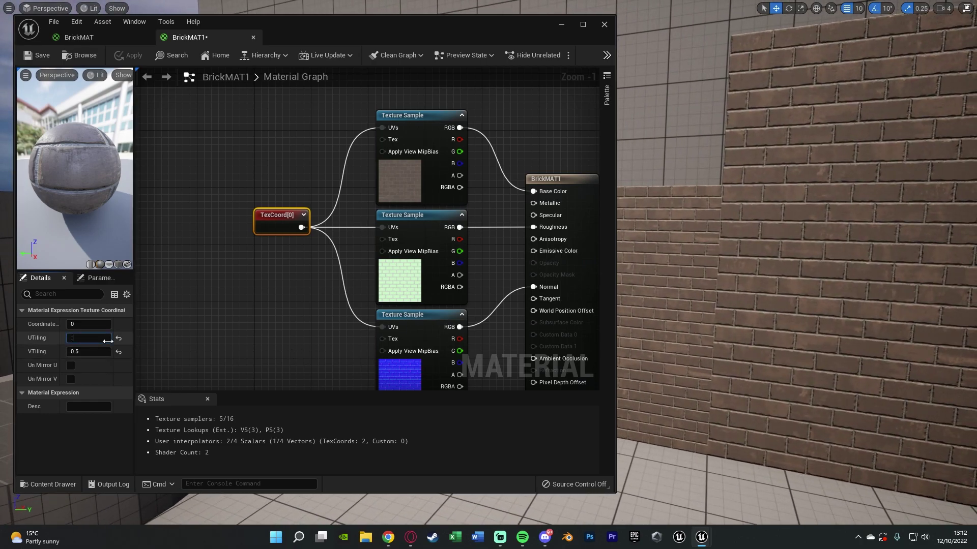
pyautogui.press('Tab')
pyautogui.write('.6')
pyautogui.write('75')
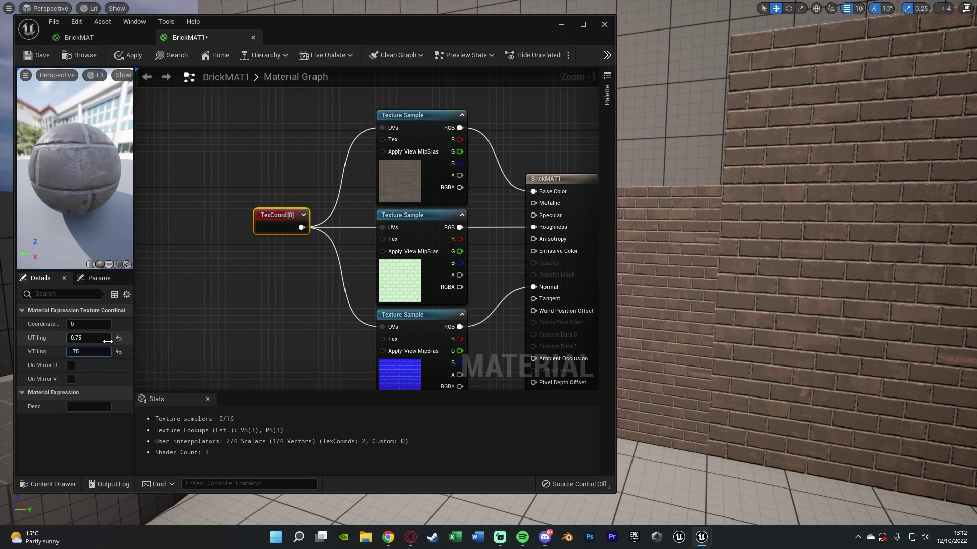
pyautogui.press('Return')
pyautogui.click(128, 55)
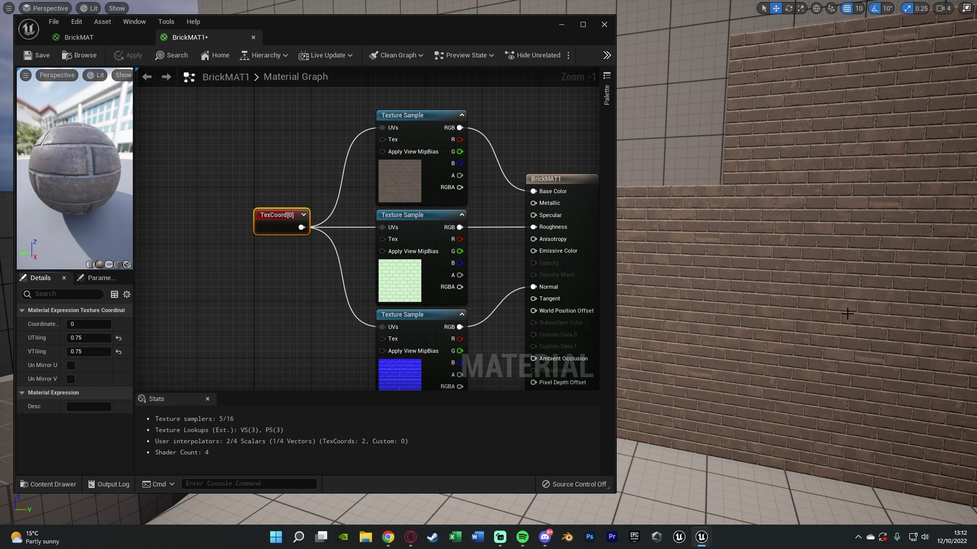
# Enable Un Mirror V and Un Mirror U on the TexCoord node, applying the material after each change
pyautogui.click(71, 381)
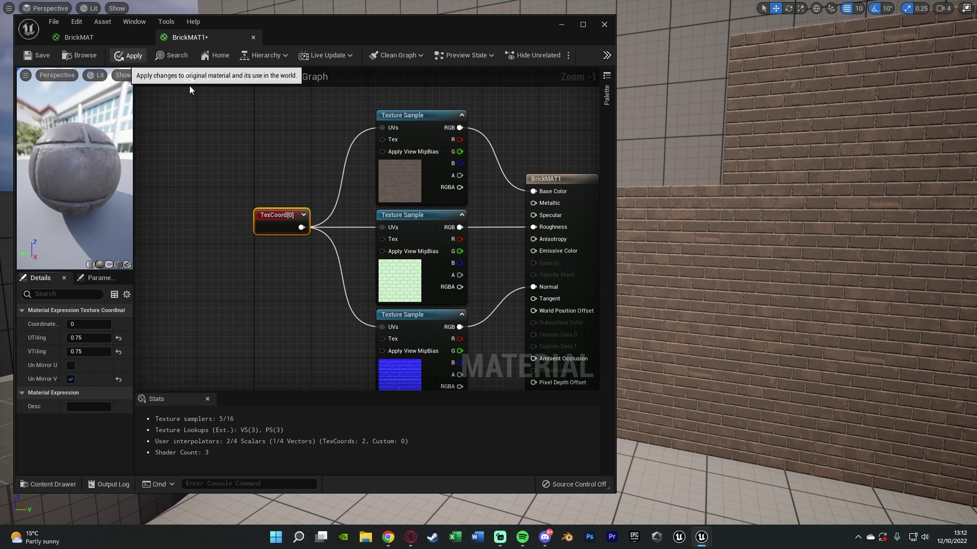
pyautogui.click(124, 53)
pyautogui.click(71, 365)
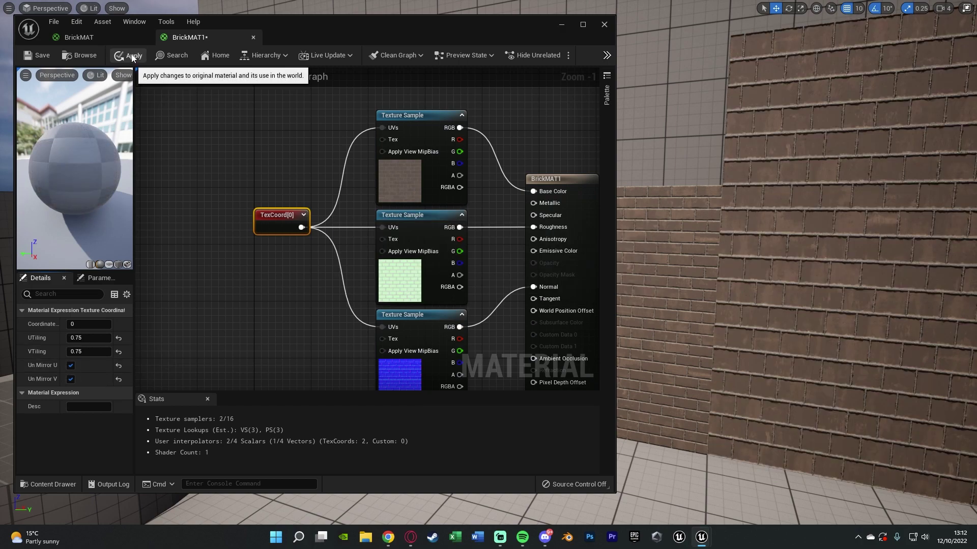
pyautogui.click(131, 56)
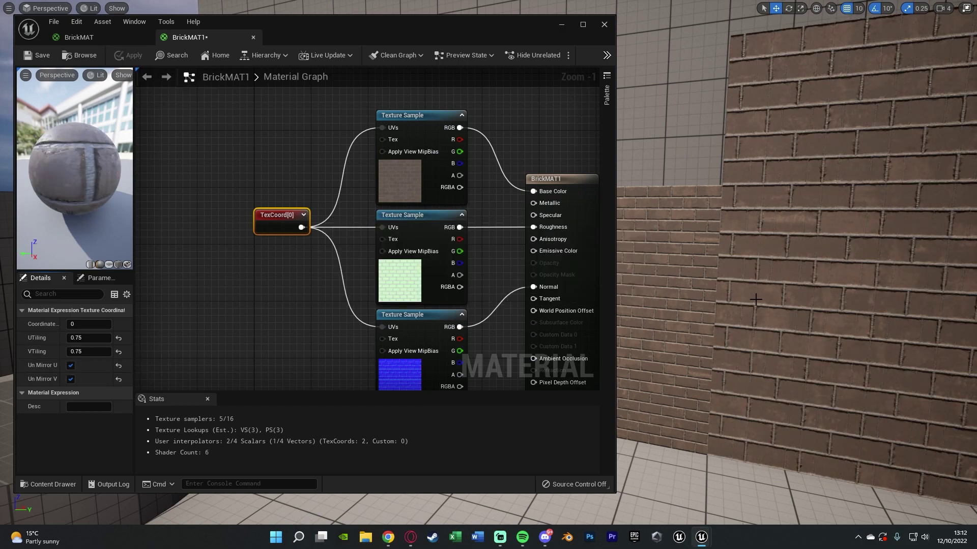
# Disable Un Mirror V and Un Mirror U on the TexCoord node, applying the material after each change
pyautogui.click(71, 380)
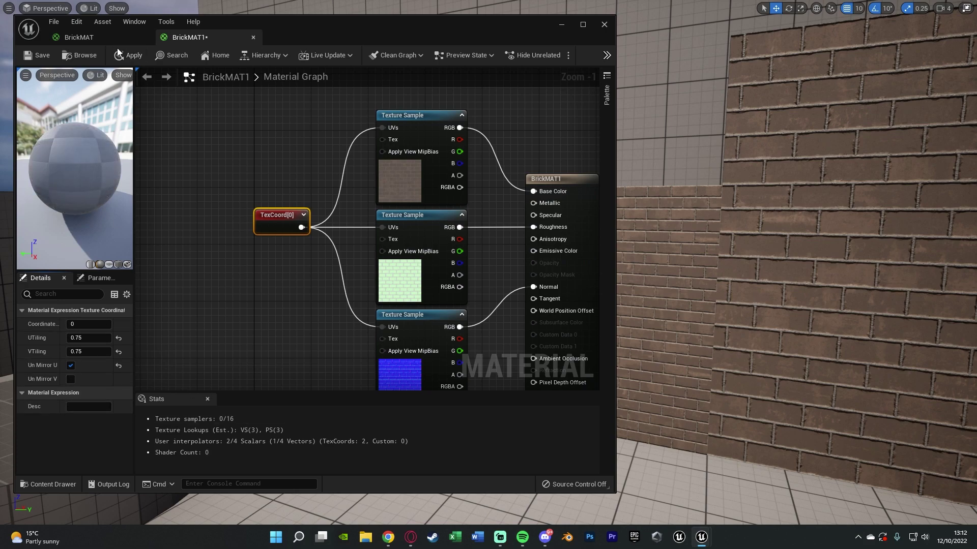
pyautogui.click(129, 54)
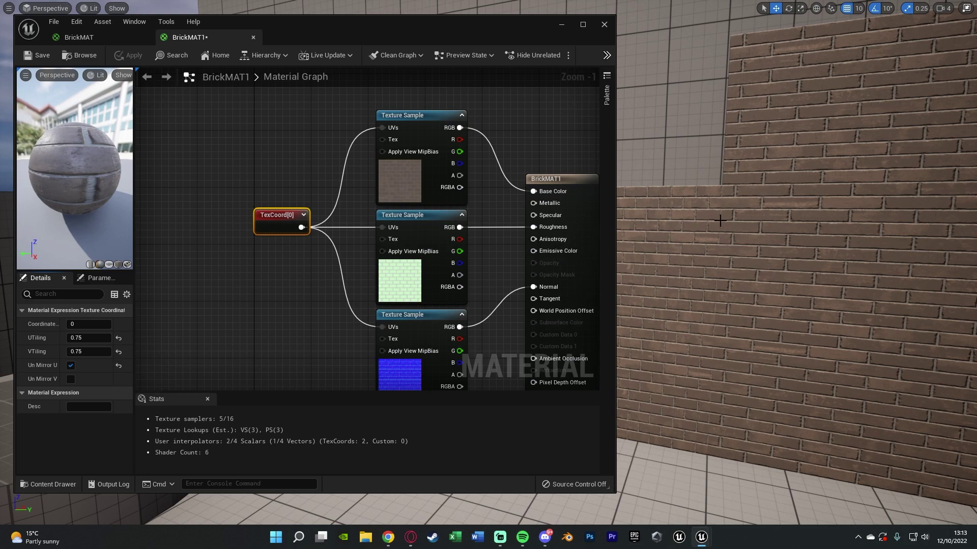
pyautogui.click(70, 365)
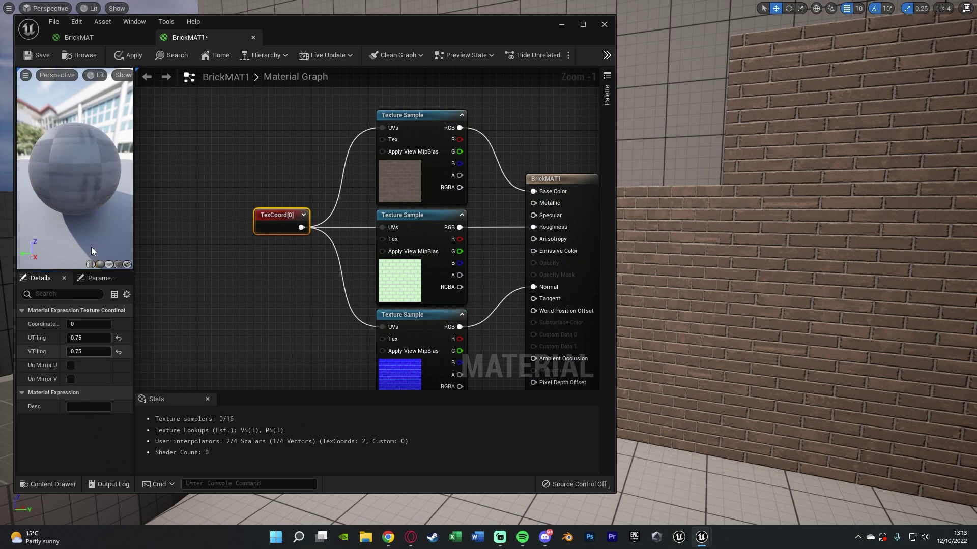
pyautogui.click(124, 56)
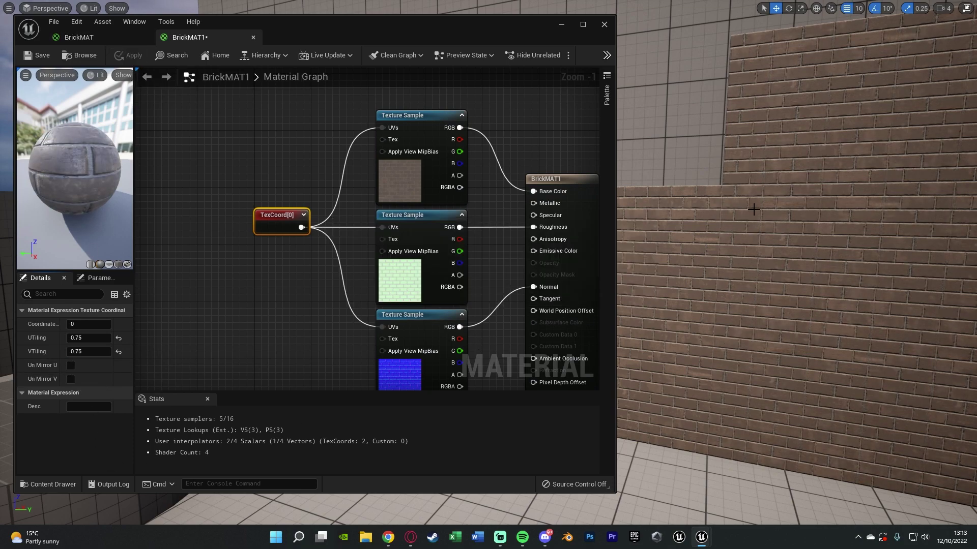
# Minimize the material editor and examine how the bricks line up across the small and large walls from the front
pyautogui.doubleClick(362, 27)
pyautogui.click(926, 4)
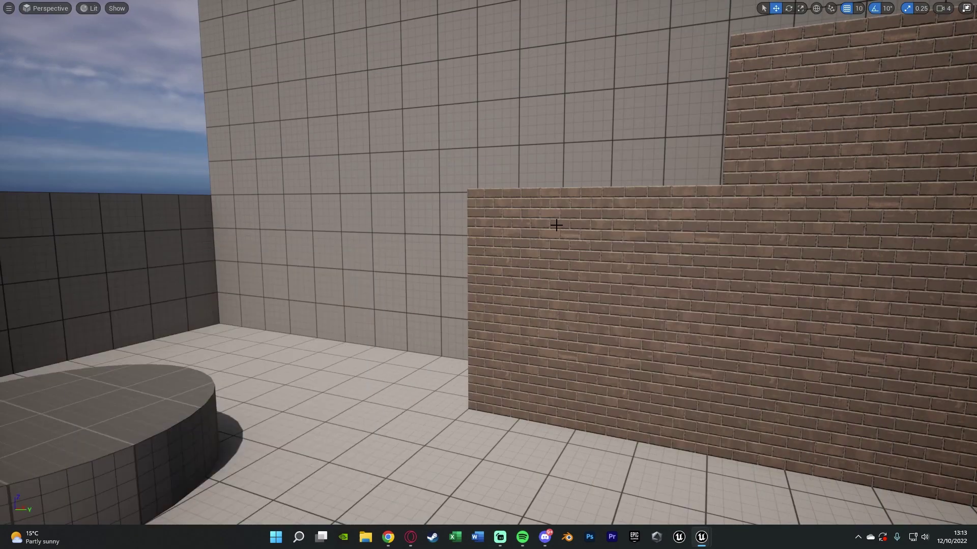
pyautogui.moveTo(557, 225); pyautogui.dragTo(559, 225, button='right')
pyautogui.press('w')
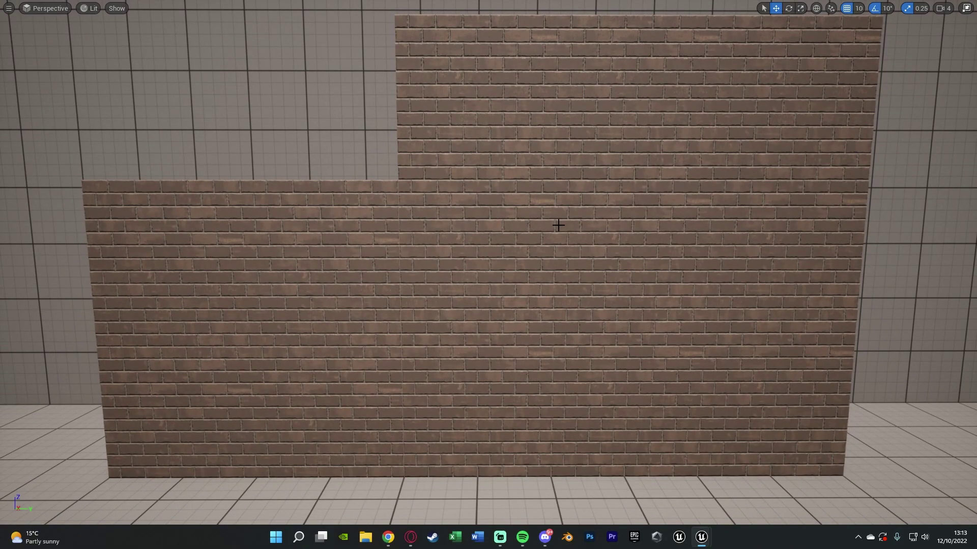
pyautogui.moveTo(558, 226); pyautogui.dragTo(559, 225, button='right')
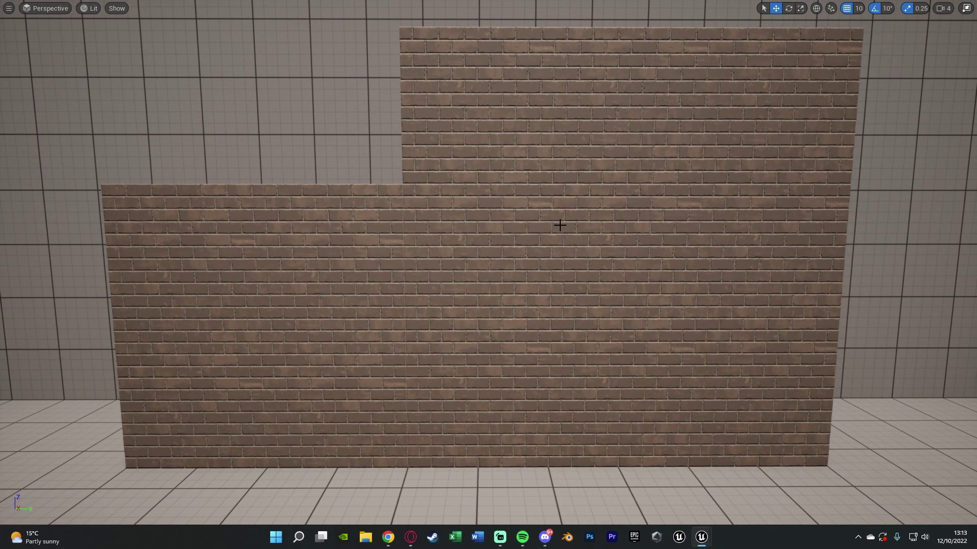
pyautogui.moveTo(618, 235); pyautogui.dragTo(618, 235, button='right')
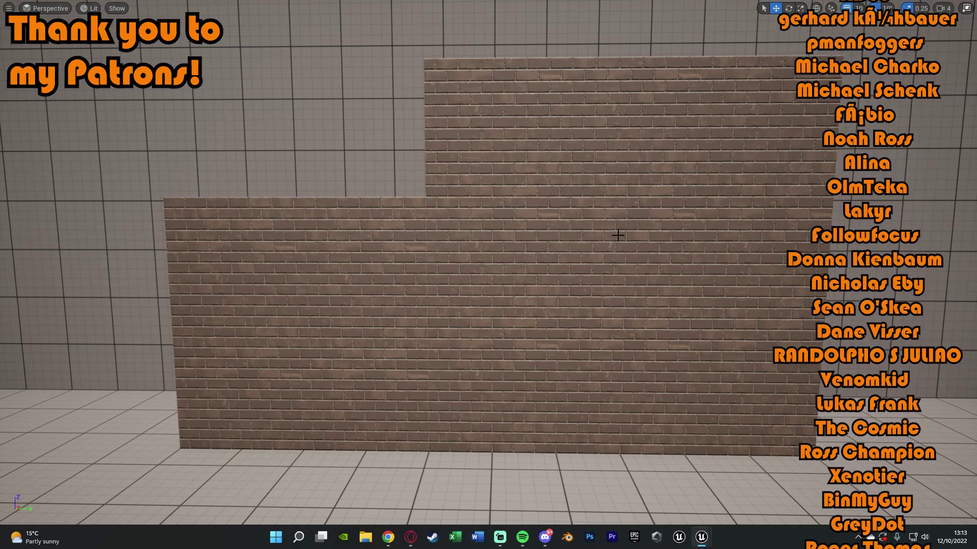
# Assign BrickMAT to the large wall for comparison, and switch the wall back to BrickMAT1
pyautogui.hotkey('ctrl', 'space')
pyautogui.moveTo(432, 392); pyautogui.dragTo(601, 214)
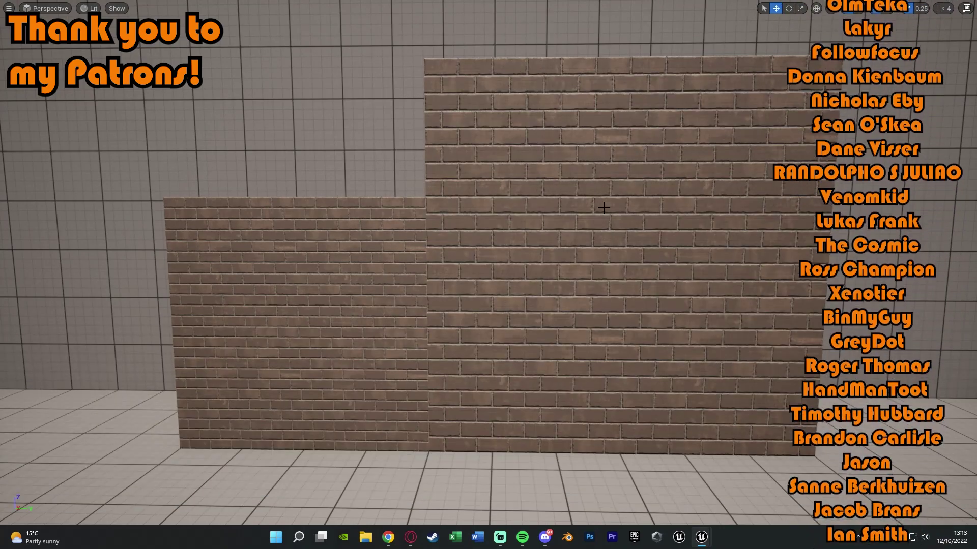
pyautogui.hotkey('ctrl', 'space')
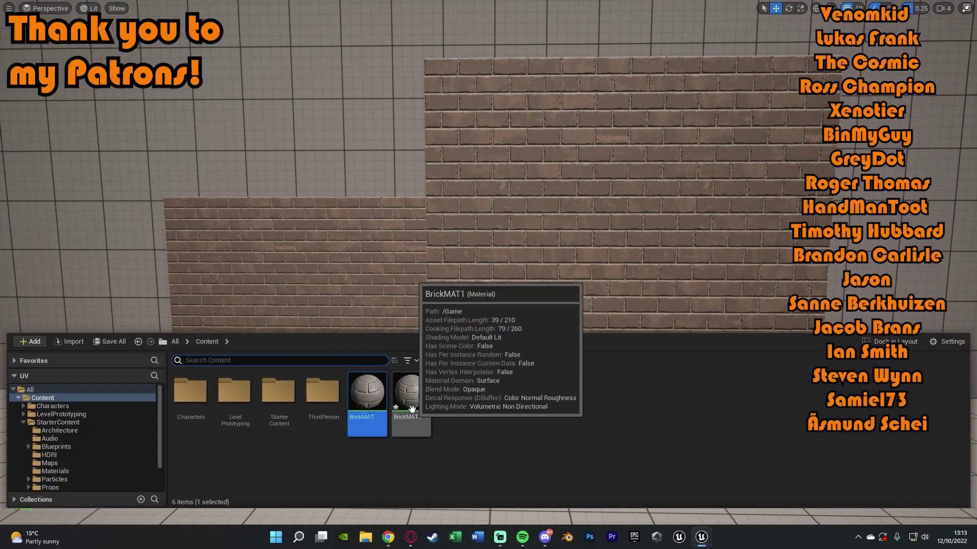
pyautogui.moveTo(410, 450); pyautogui.dragTo(587, 160)
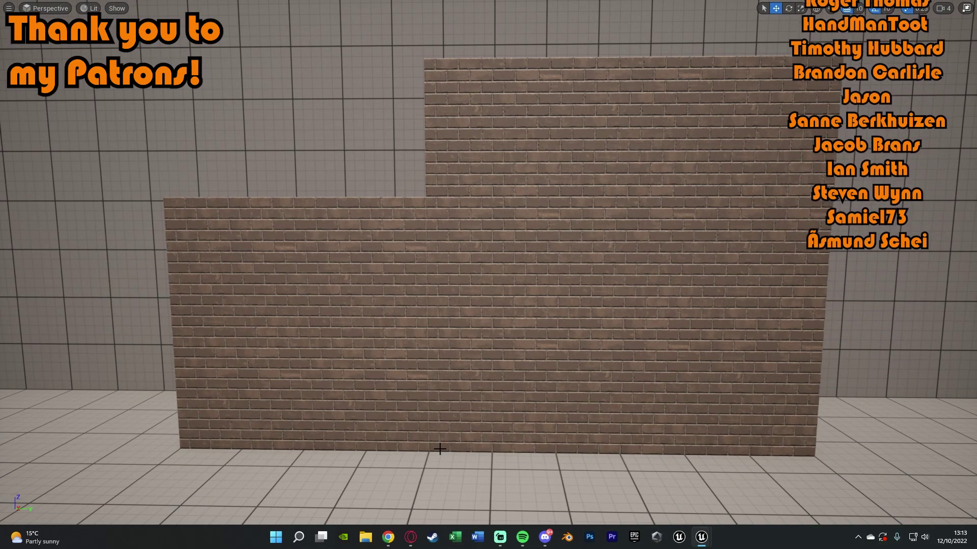
# Put BrickMAT on the large wall once more and bring the project's material assets back up
pyautogui.hotkey('ctrl', 'space')
pyautogui.moveTo(368, 407); pyautogui.dragTo(496, 259)
pyautogui.hotkey('ctrl', 'space')
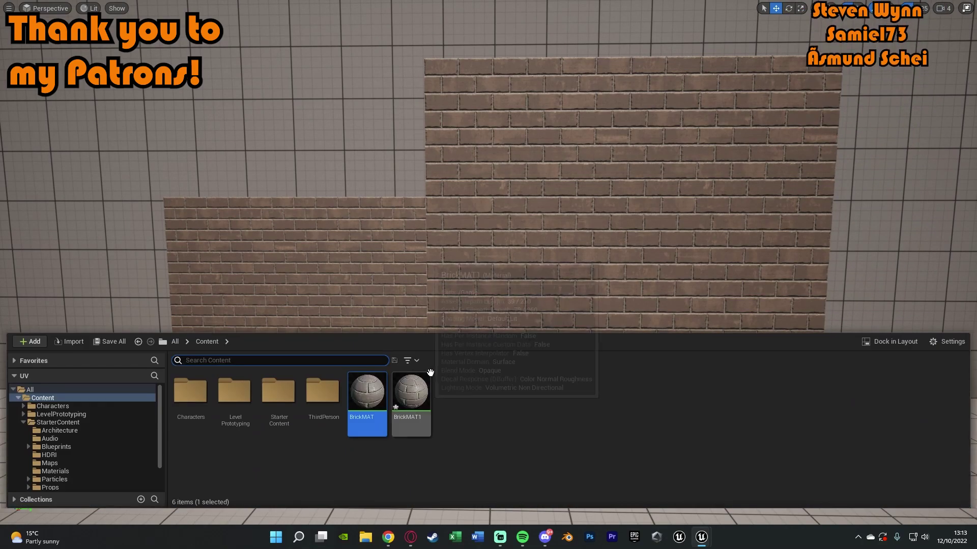